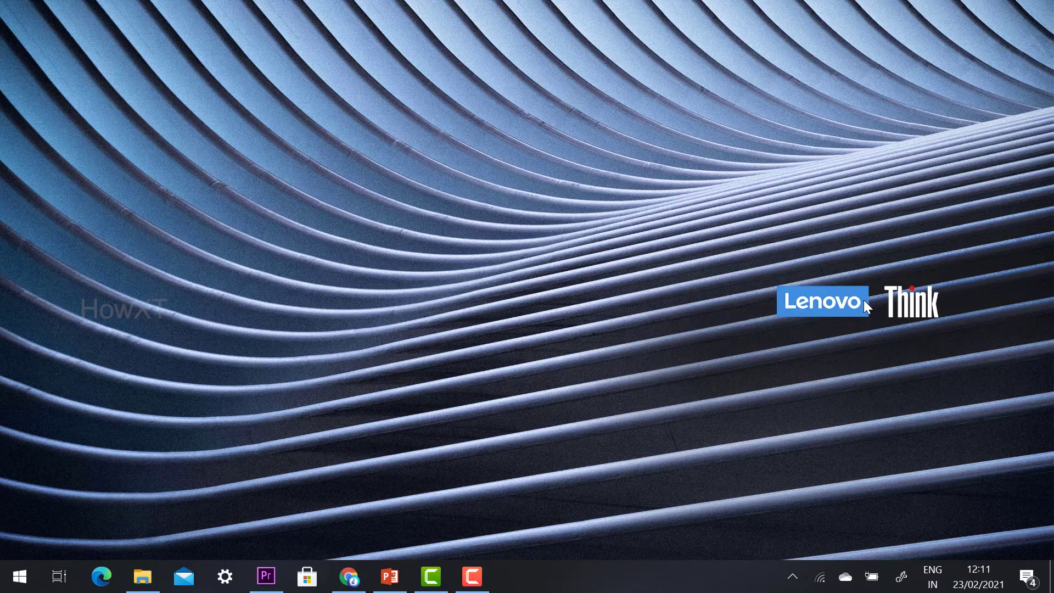
Search 'your' from the Start menu and launch the Your Phone app.
left_click(6, 586)
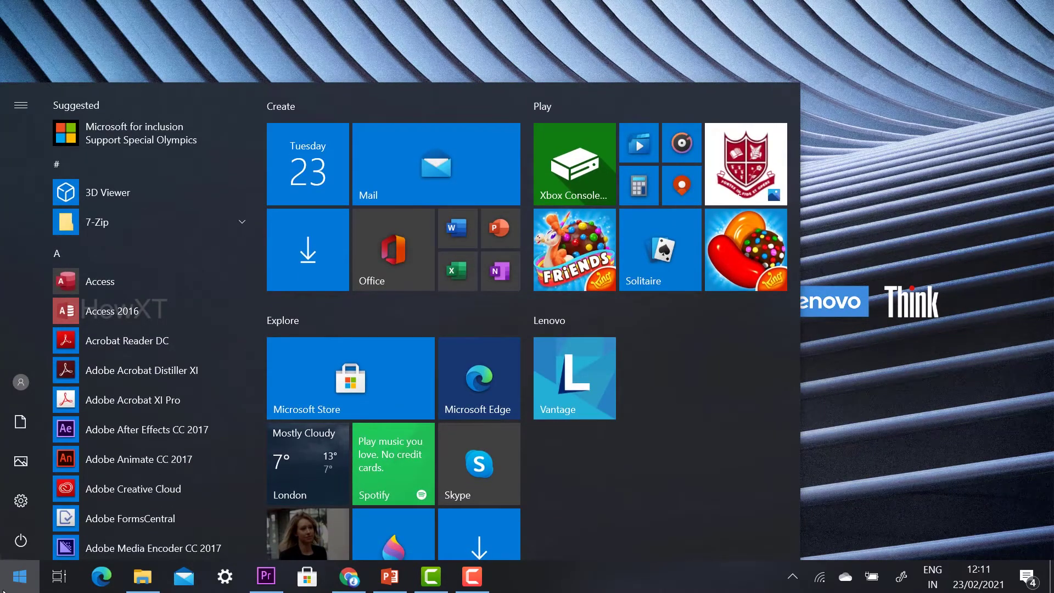
type("you")
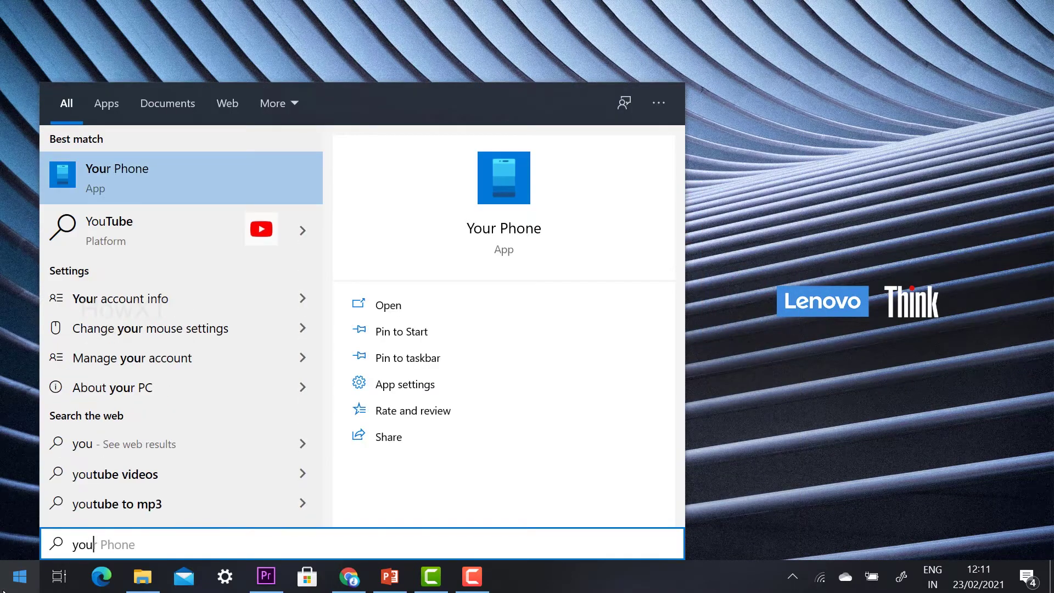
type("r")
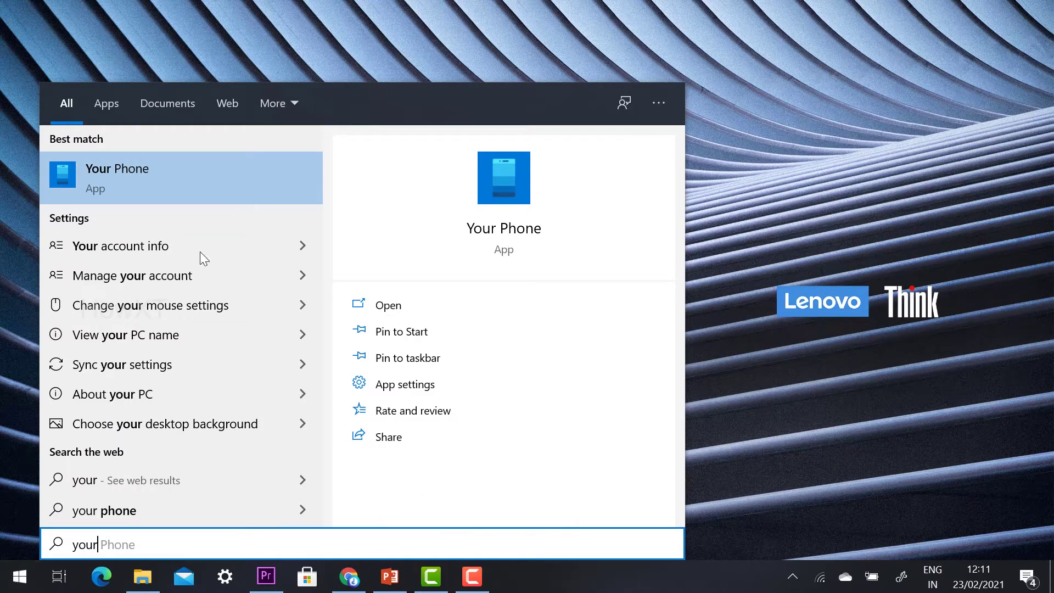
left_click(218, 173)
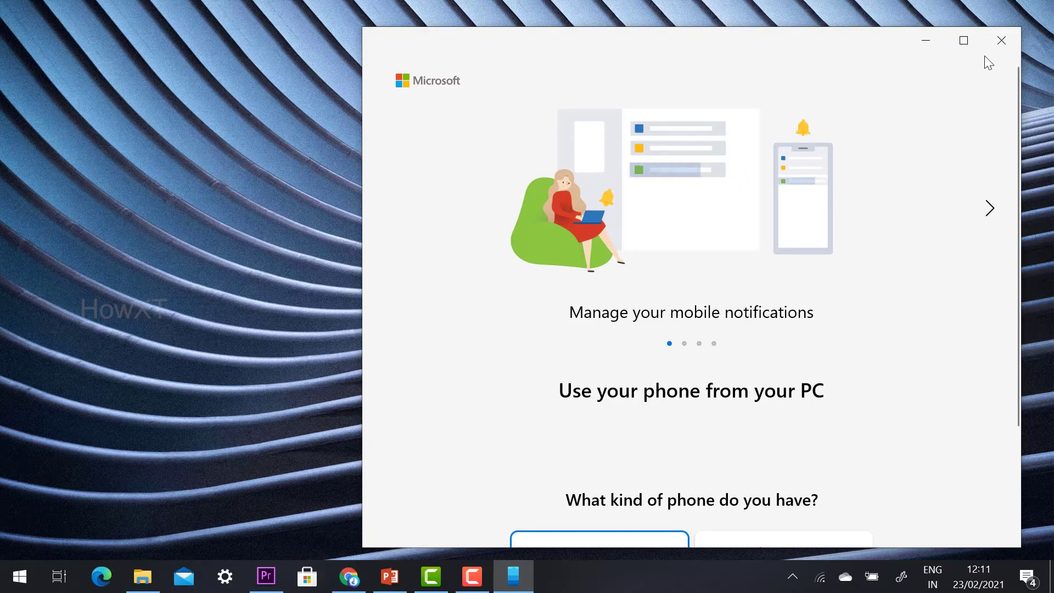
Maximize the Your Phone window and choose Android as the phone type.
left_click(968, 44)
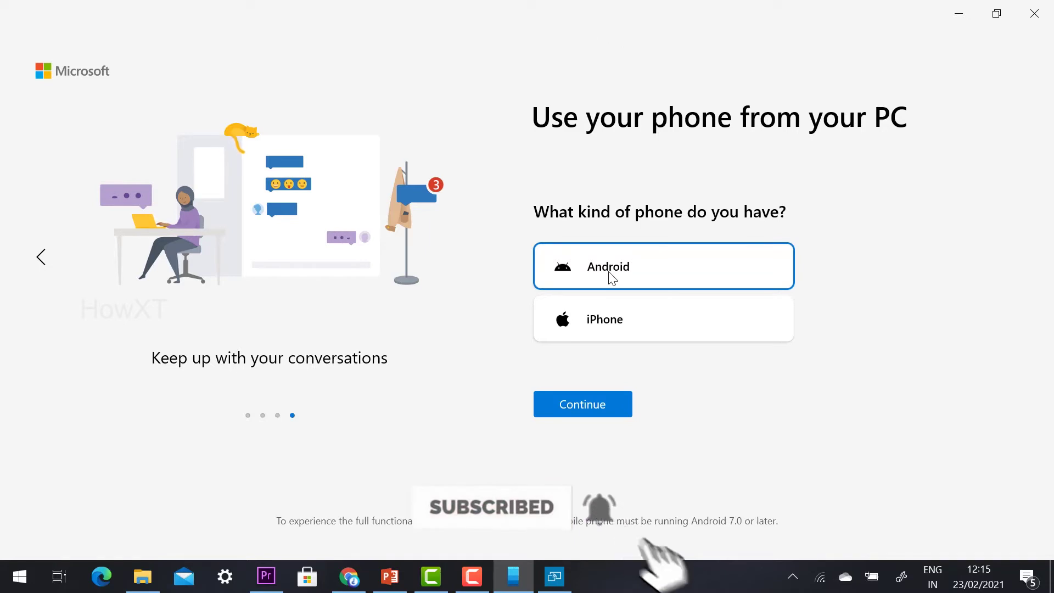
left_click(587, 413)
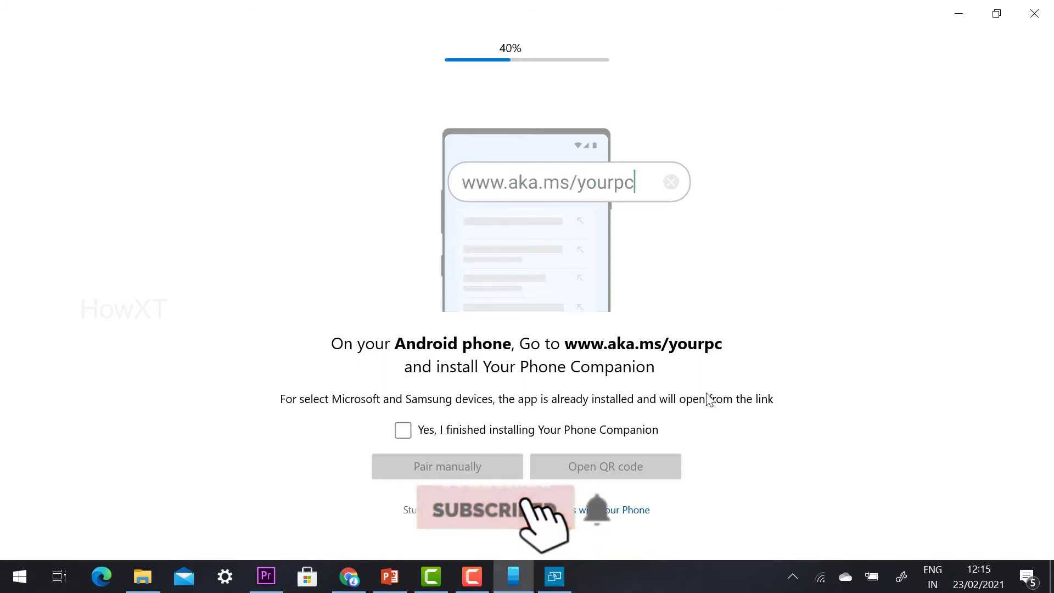
Confirm Your Phone Companion is installed and show the pairing QR code.
left_click(404, 431)
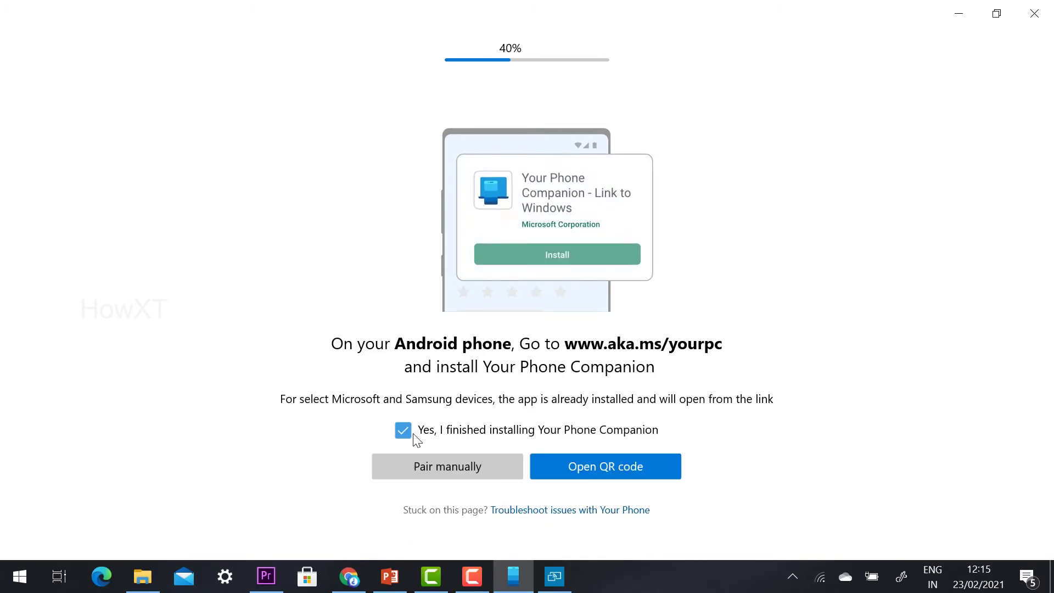
left_click(589, 466)
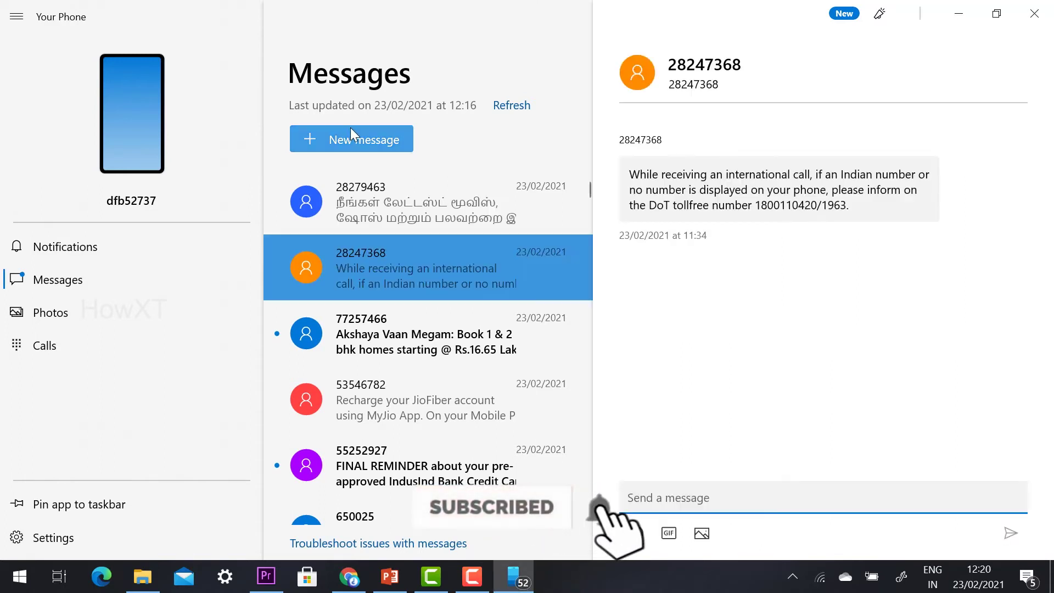
Start a new message, try recipient search 'amm', and check the Notifications page.
left_click(331, 141)
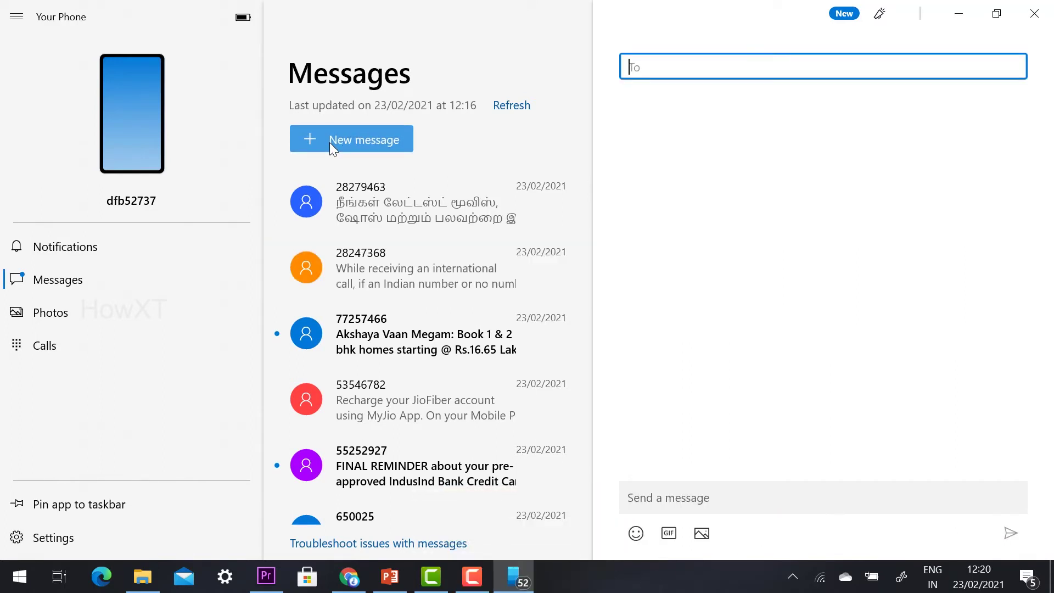
type("amm")
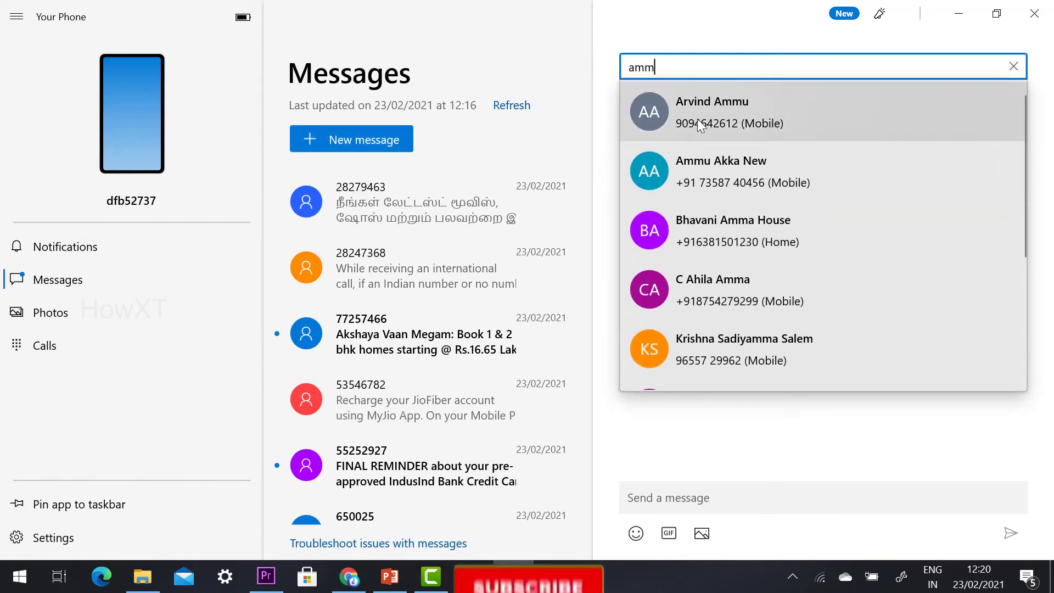
key("BackSpace")
key("BackSpace")
key("BackSpace")
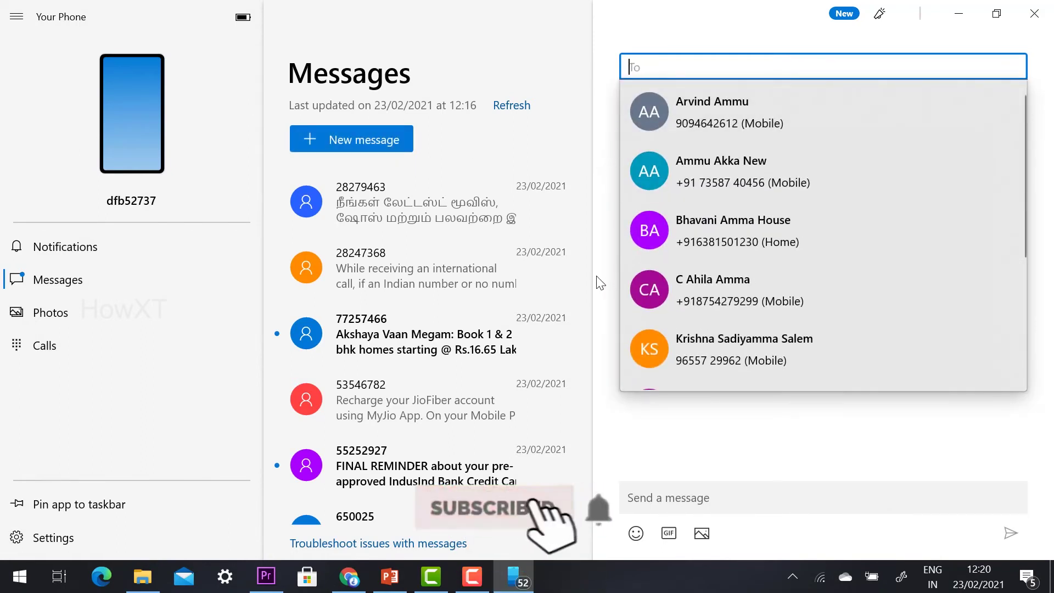
left_click(69, 246)
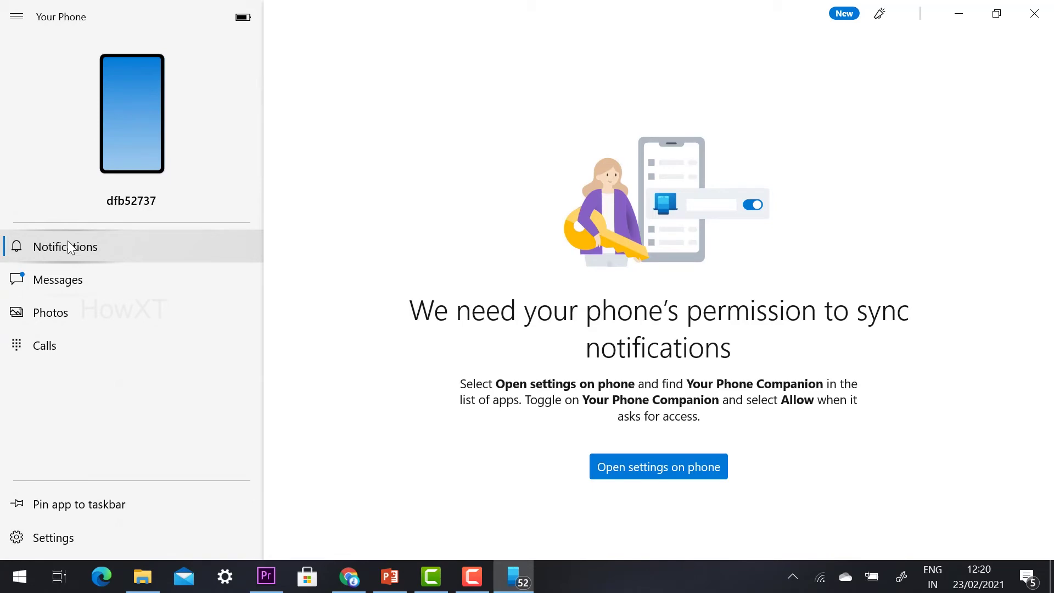
left_click(69, 275)
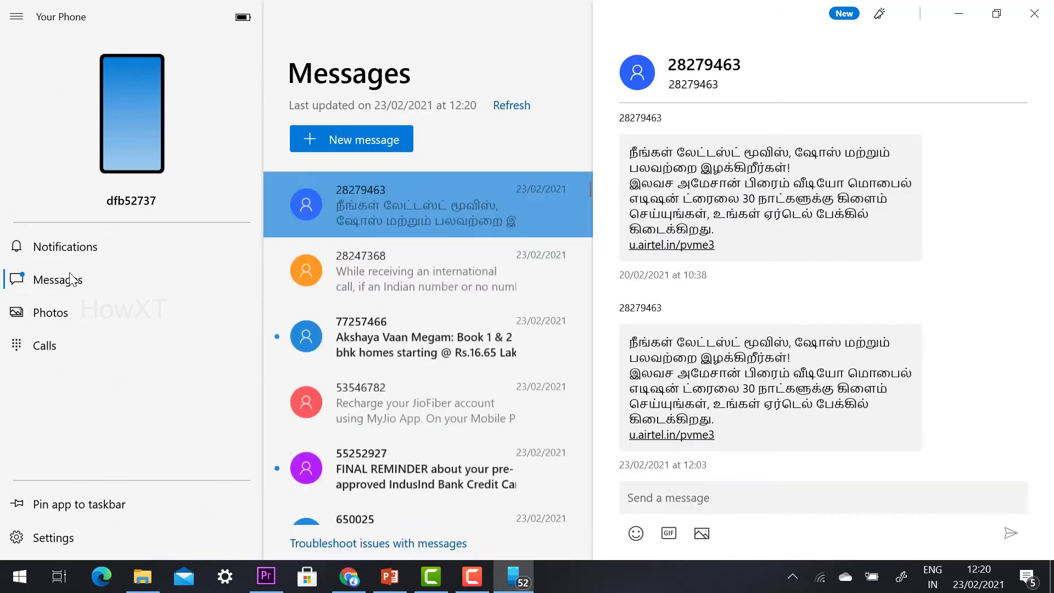
Browse the international-call and housing-ad conversations, then view the synced Photos.
left_click(329, 265)
left_click(391, 334)
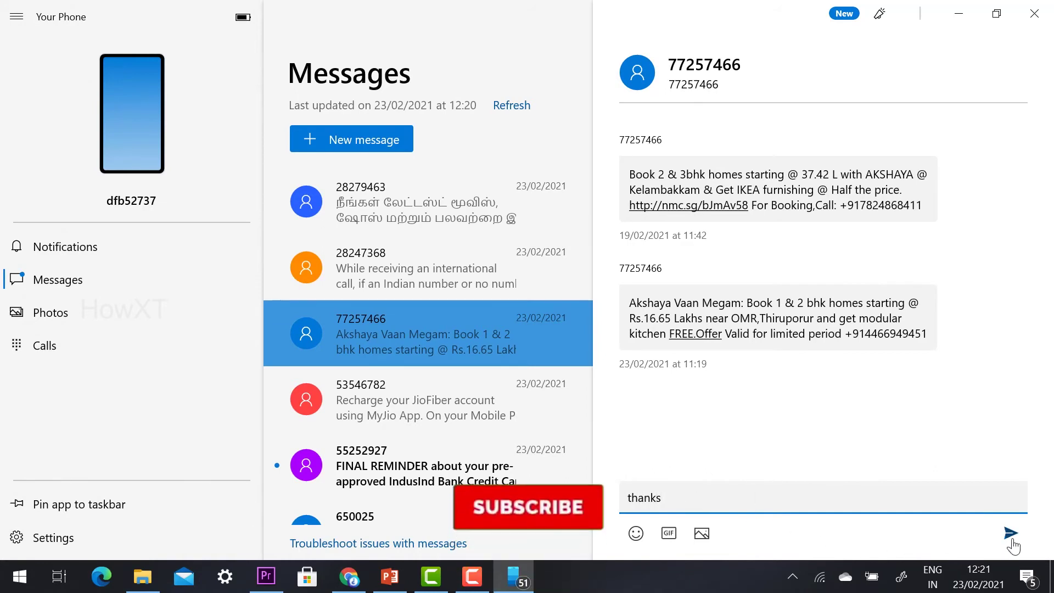
left_click(384, 147)
left_click(393, 226)
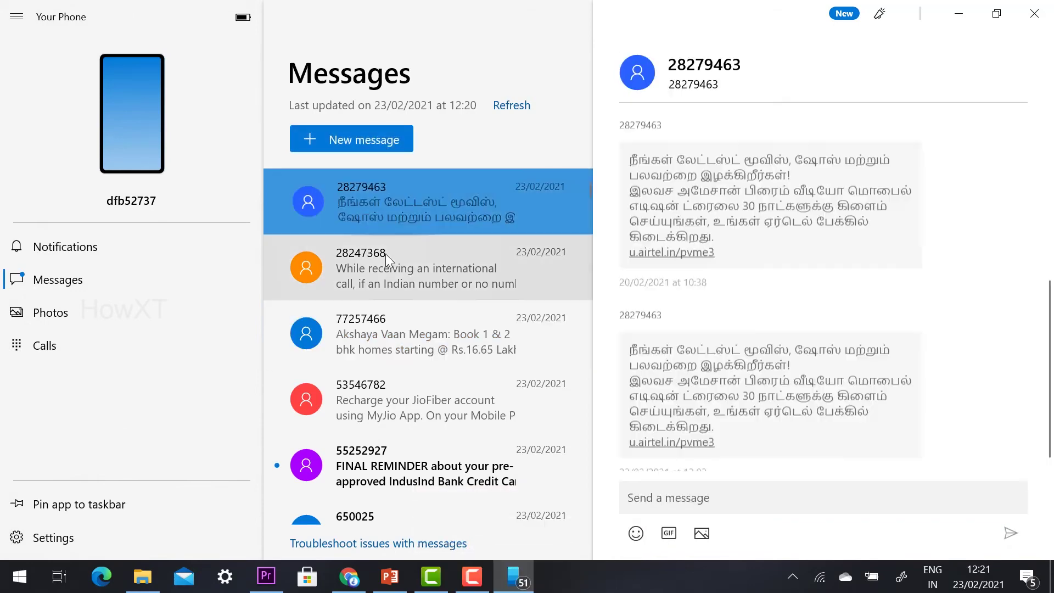
left_click(386, 265)
left_click(375, 332)
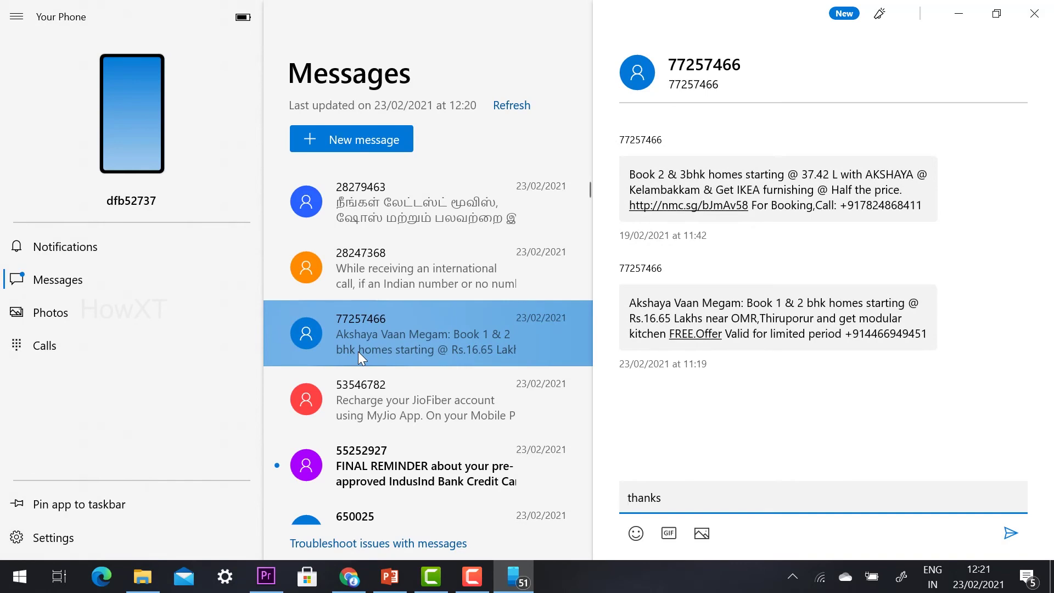
left_click(89, 309)
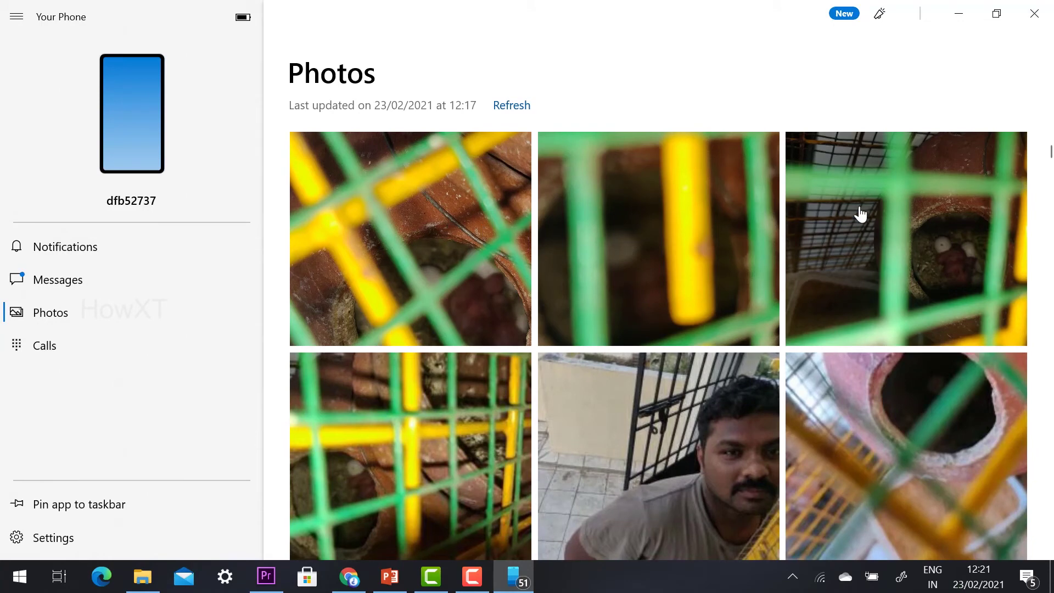
Open the caged-bird photo, copy it to the clipboard, and minimize Your Phone.
left_click(918, 219)
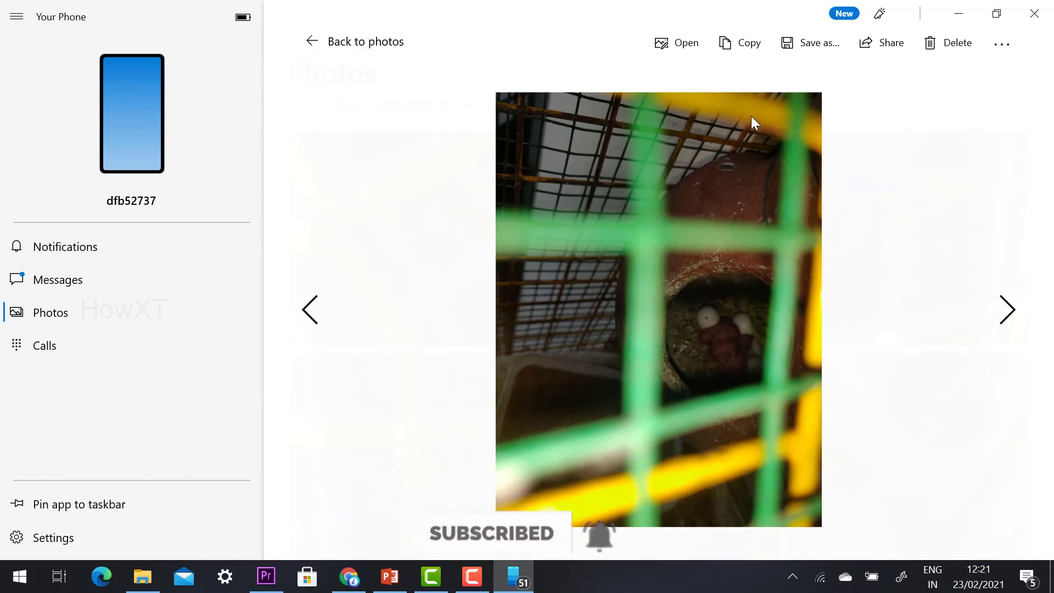
left_click(740, 49)
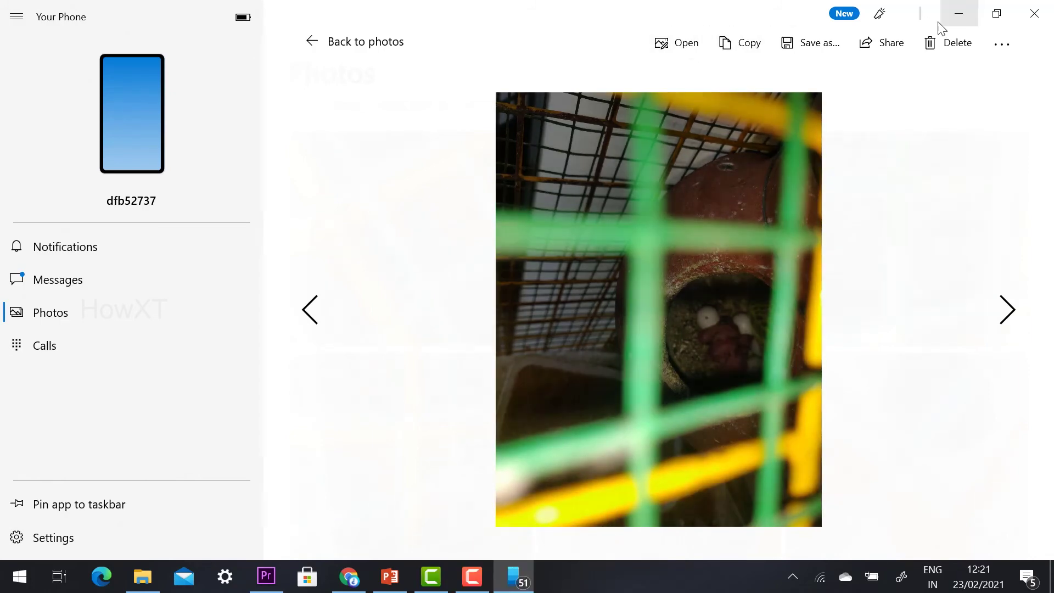
left_click(949, 22)
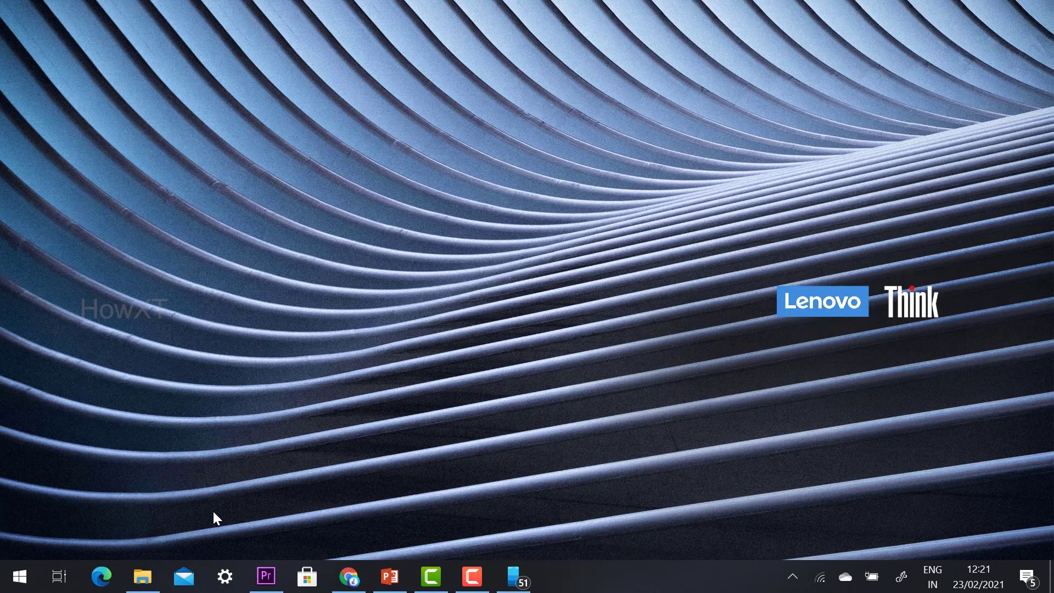
Paste the copied phone photo into File Explorer's Pictures folder.
left_click(143, 577)
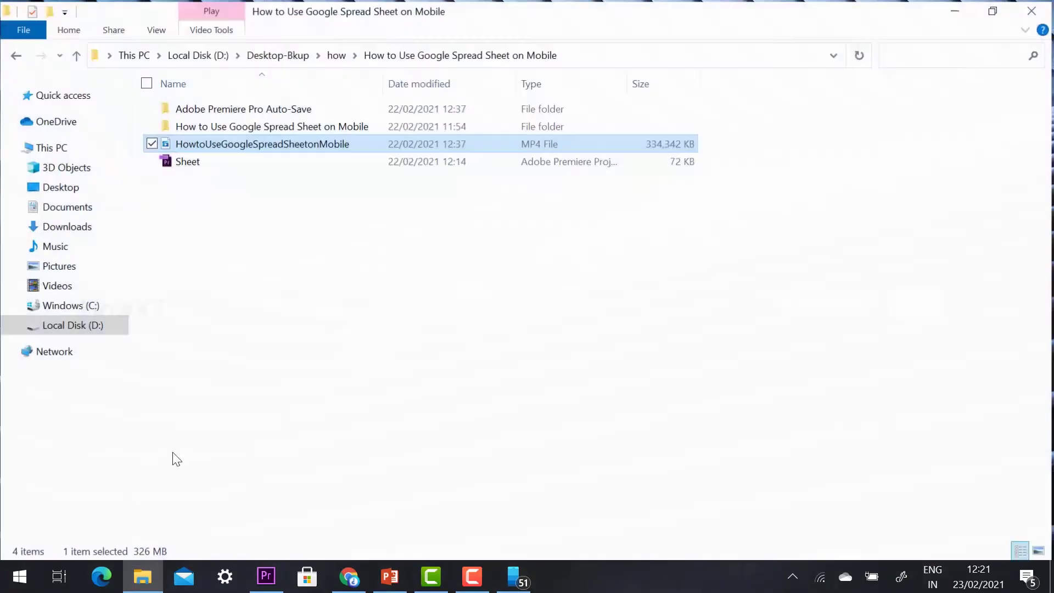
left_click(212, 248)
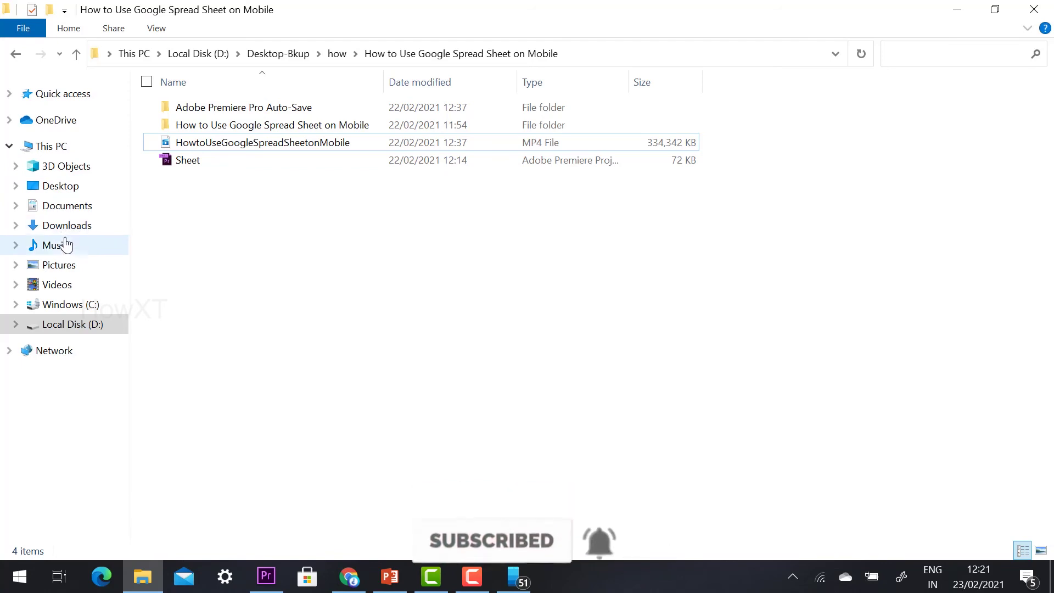
left_click(57, 265)
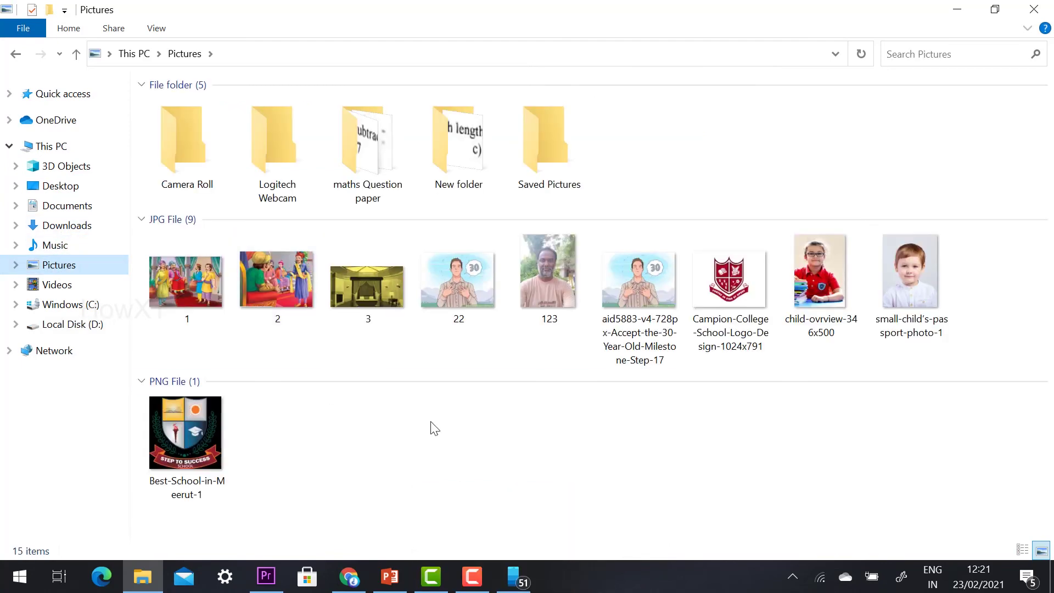
right_click(434, 428)
left_click(285, 298)
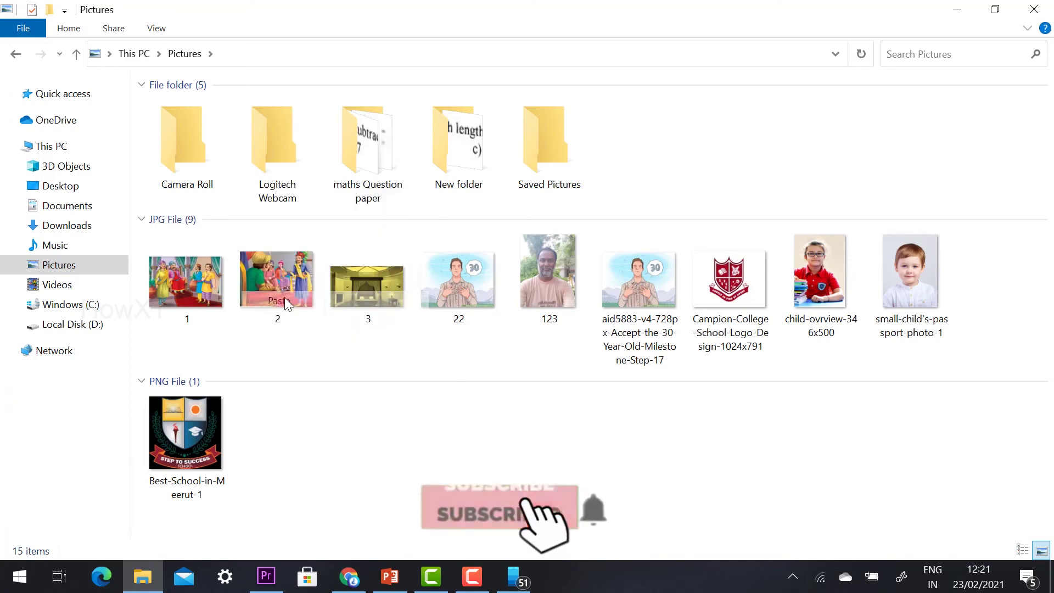
Preview the pasted IMG_20210222_174129 photo, close it, and return to Your Phone.
double_click(990, 255)
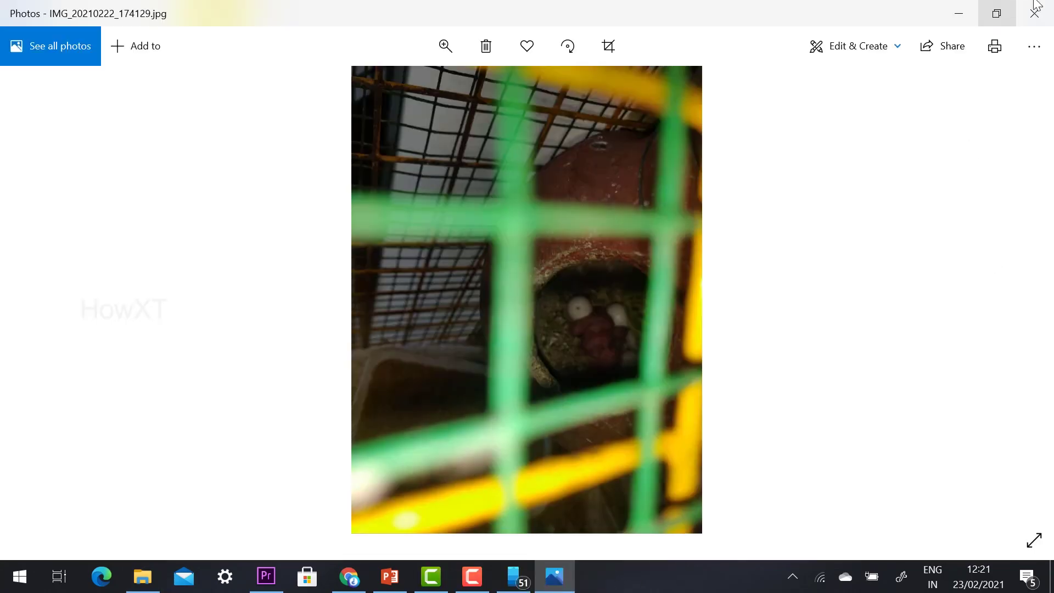
left_click(1034, 14)
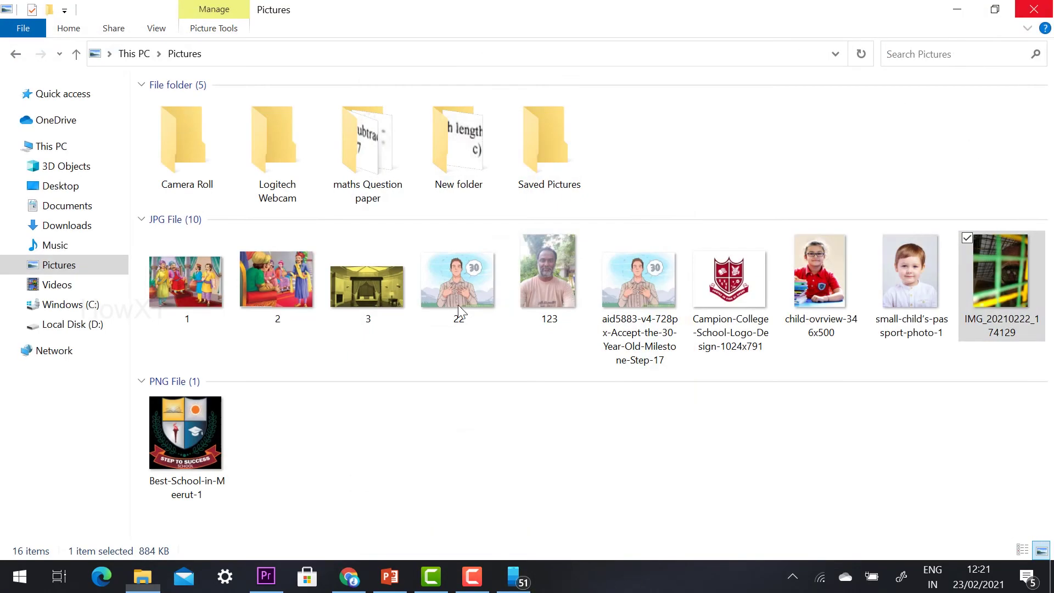
key("alt+Tab")
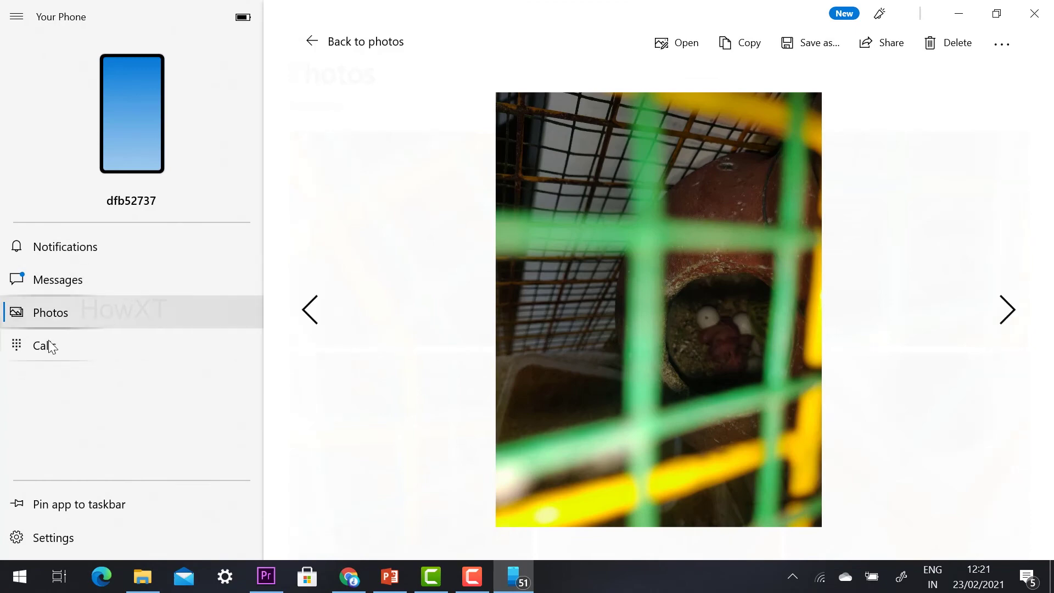
Show the Calls page for making and receiving calls from the PC.
left_click(51, 348)
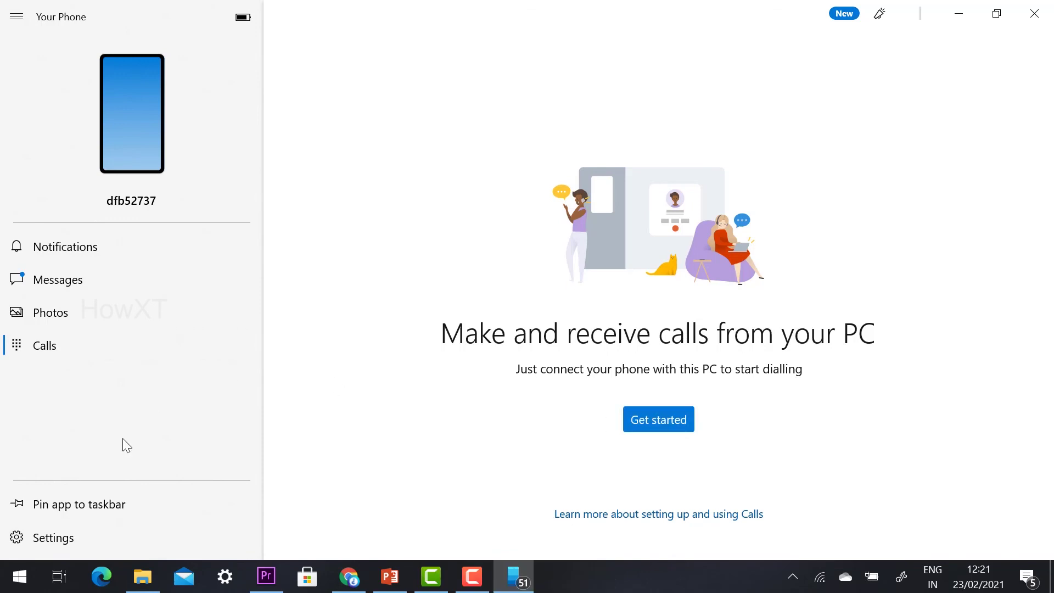
Open Your Phone Settings and review the My Devices and General pages.
left_click(35, 539)
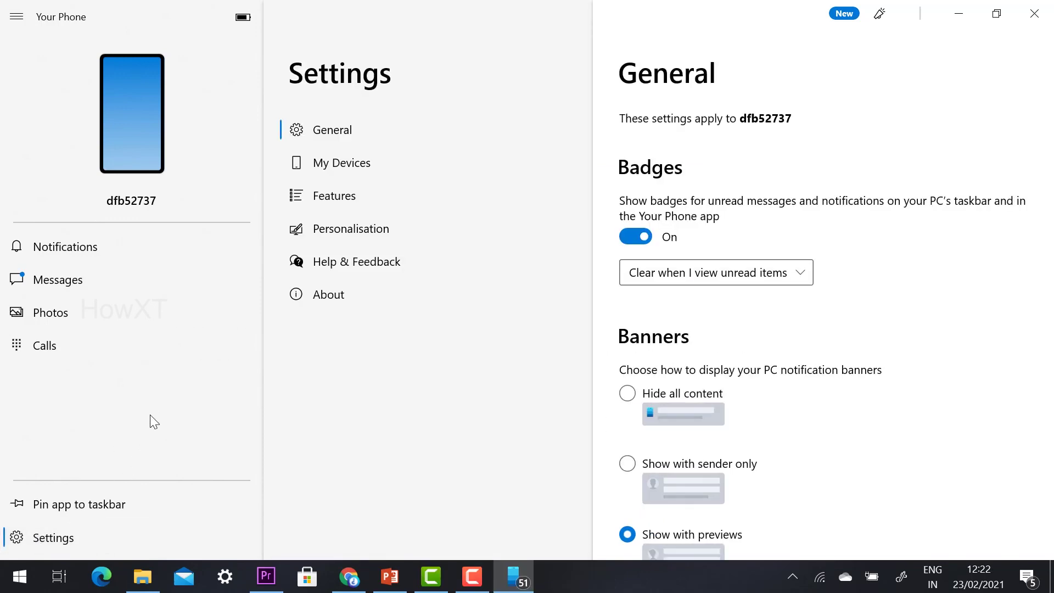
left_click(351, 174)
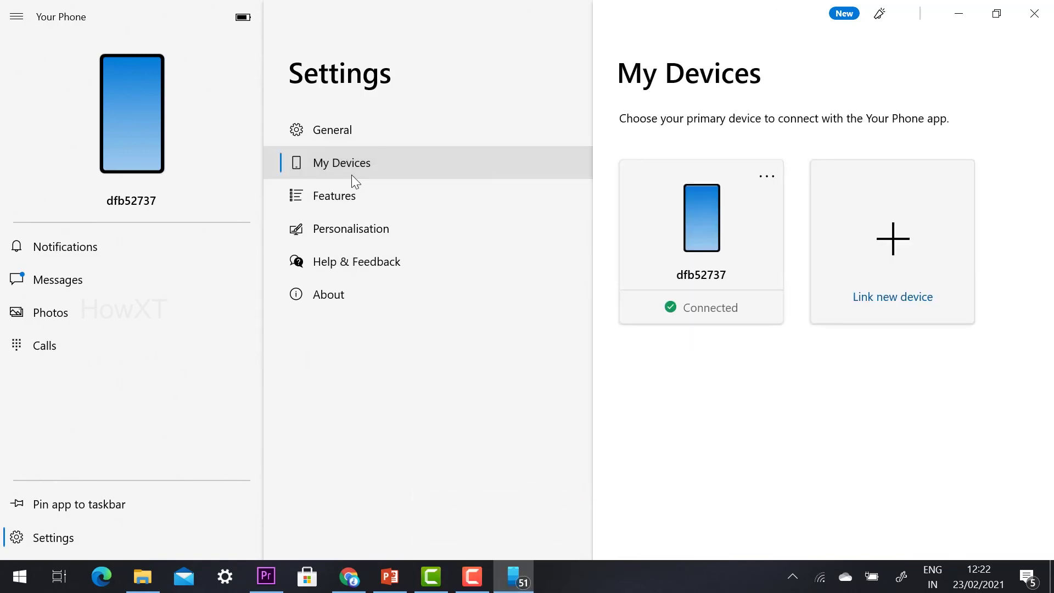
left_click(317, 140)
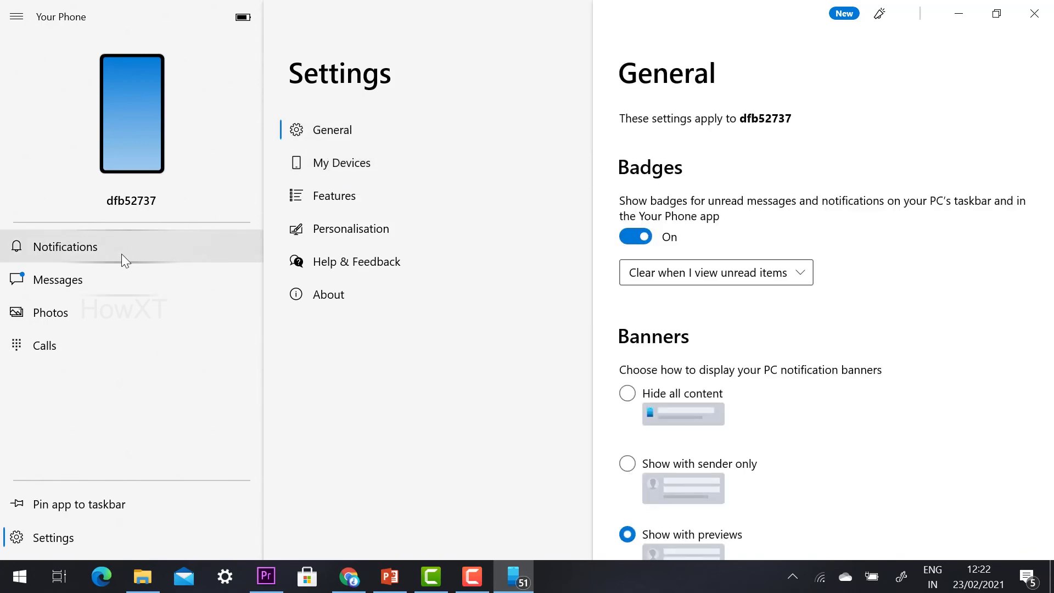